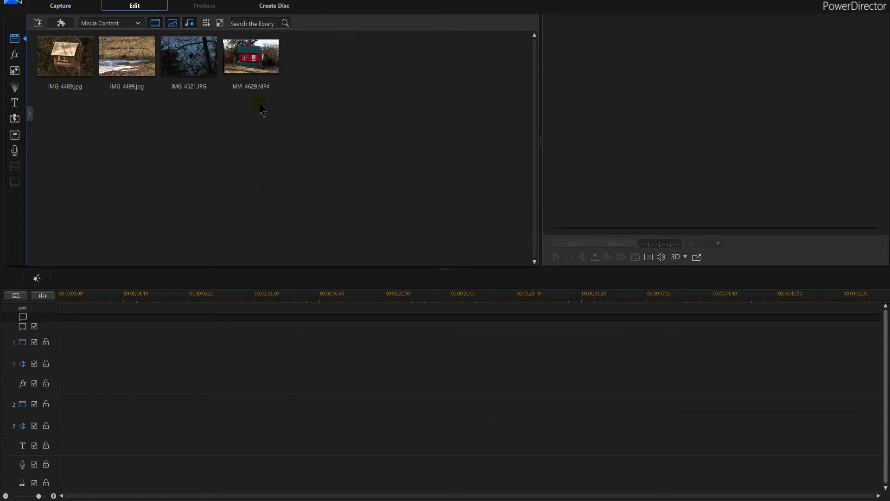
# Drag the red birdhouse video MVI 4629.MP4 from the media library down to video track 1
pyautogui.moveTo(262, 71)
pyautogui.mouseDown()
pyautogui.moveTo(237, 148)
pyautogui.moveTo(151, 269)
pyautogui.moveTo(55, 364)
pyautogui.mouseUp()
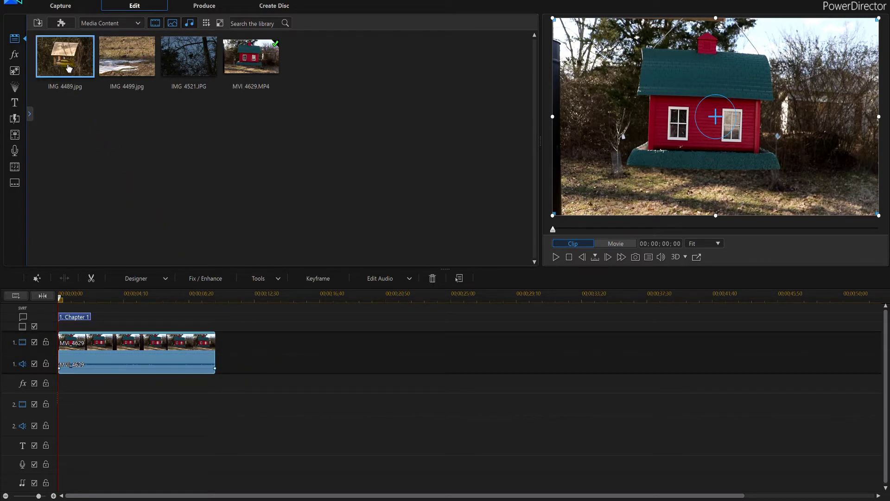
# Place the wooden feeder photo IMG 4489.jpg on track 1 after the birdhouse video, leaving a gap
pyautogui.moveTo(68, 68); pyautogui.dragTo(213, 358)
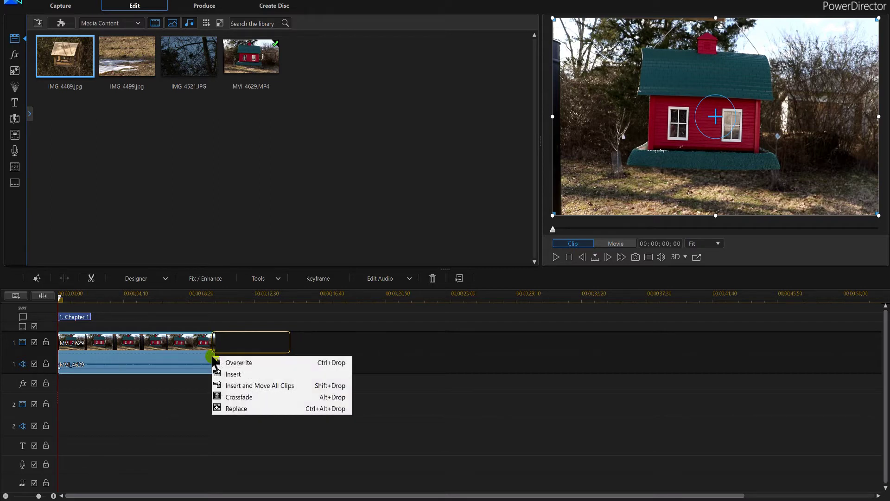
pyautogui.click(266, 386)
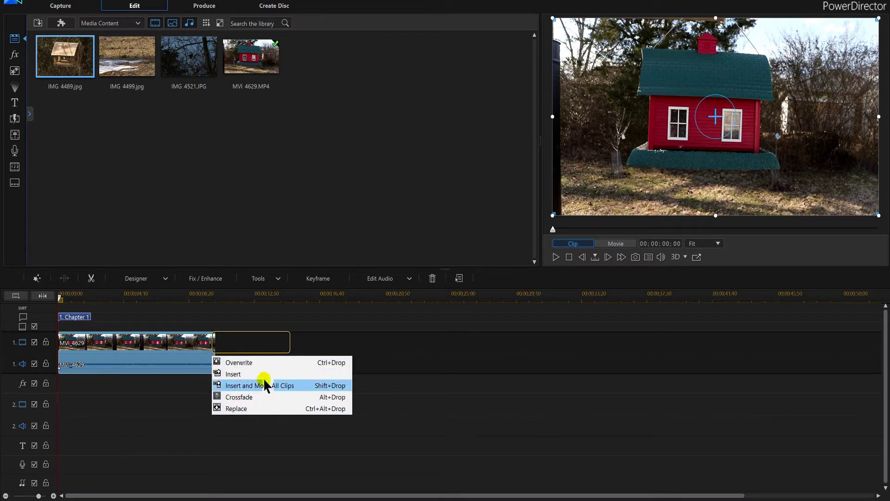
pyautogui.click(389, 355)
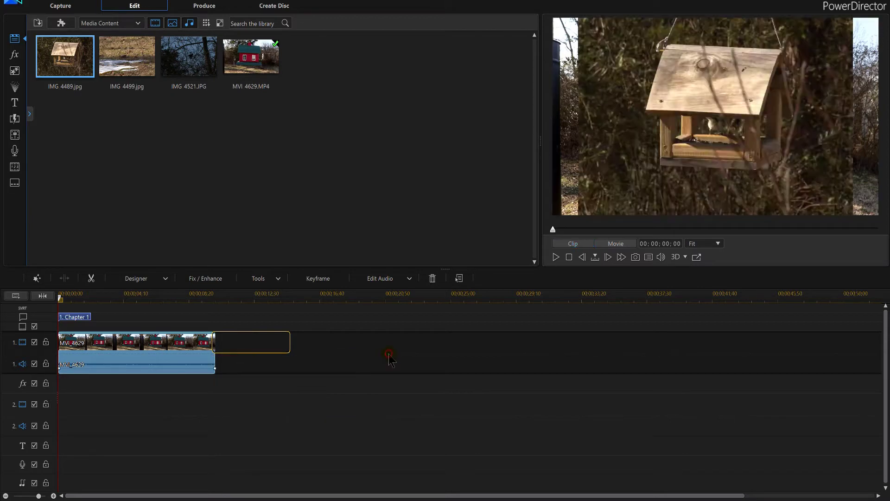
pyautogui.moveTo(48, 53); pyautogui.dragTo(224, 351)
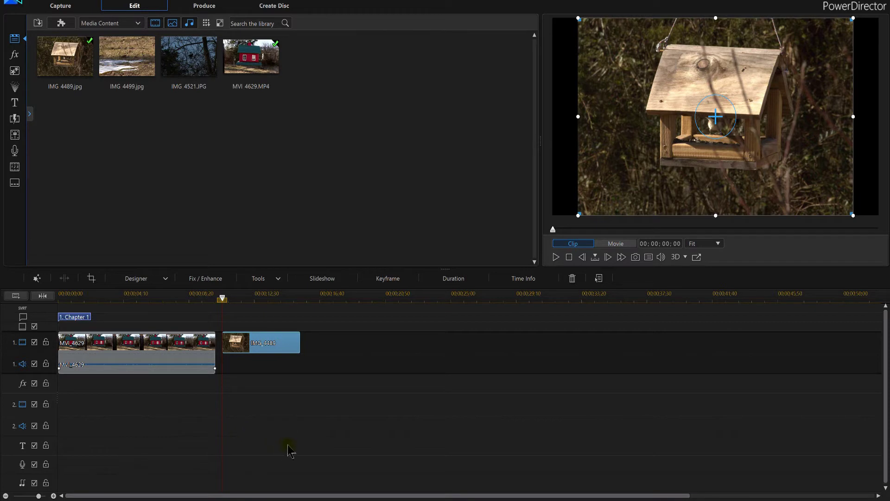
# Re-place IMG_4489 further along track 1, delete the gap before it, then delete the photo
pyautogui.press('Delete')
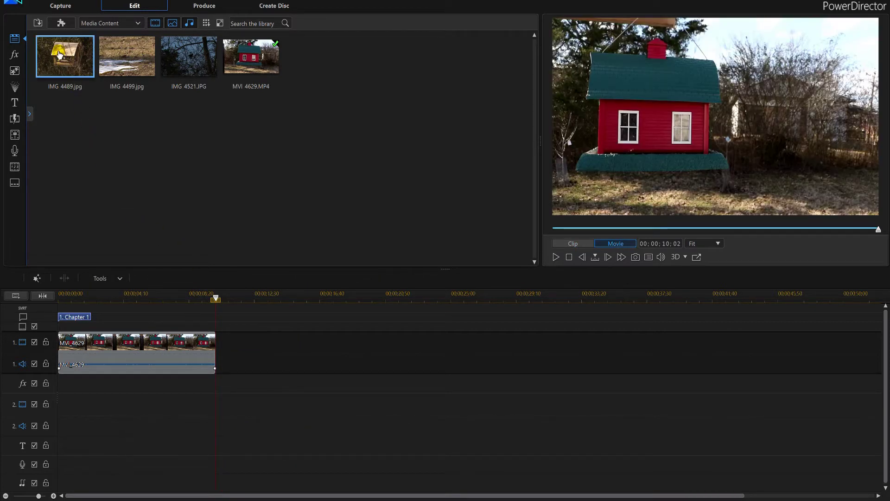
pyautogui.moveTo(69, 68); pyautogui.dragTo(287, 351)
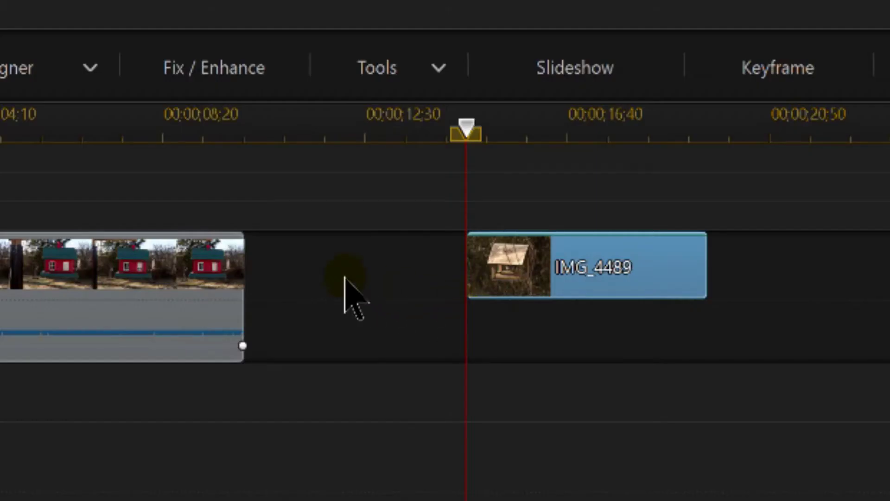
pyautogui.click(345, 278)
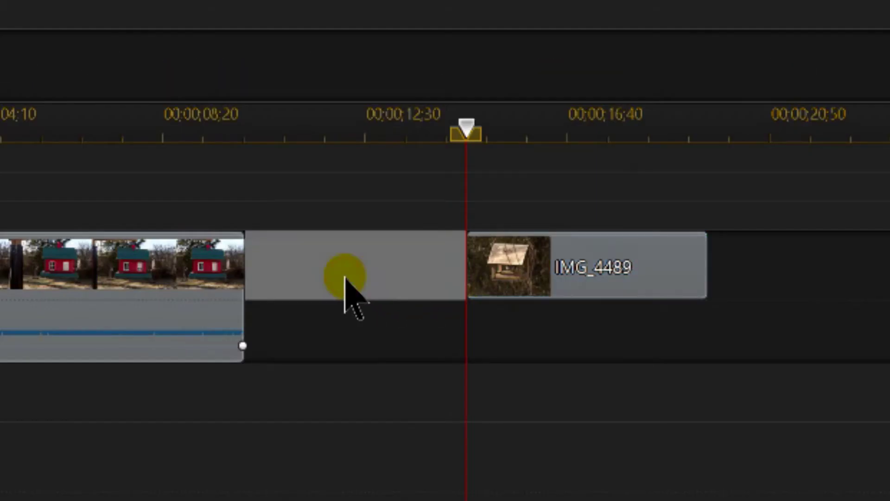
pyautogui.press('Delete')
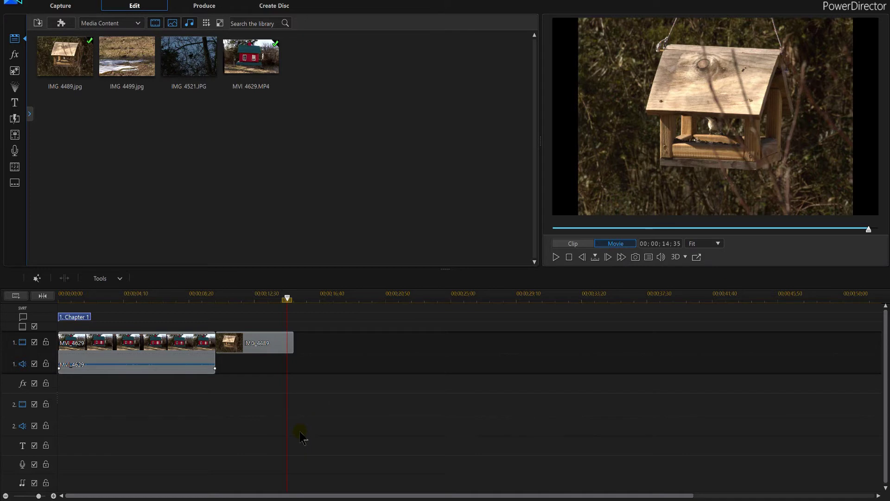
pyautogui.click(260, 346)
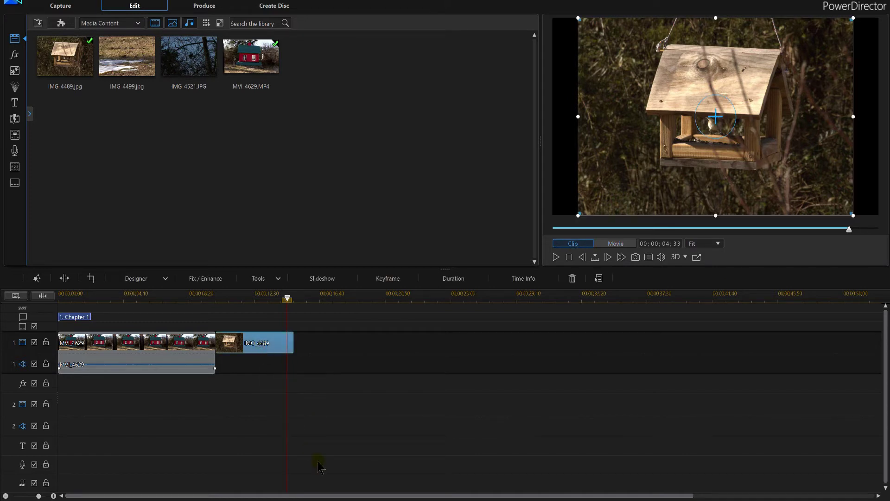
pyautogui.press('Delete')
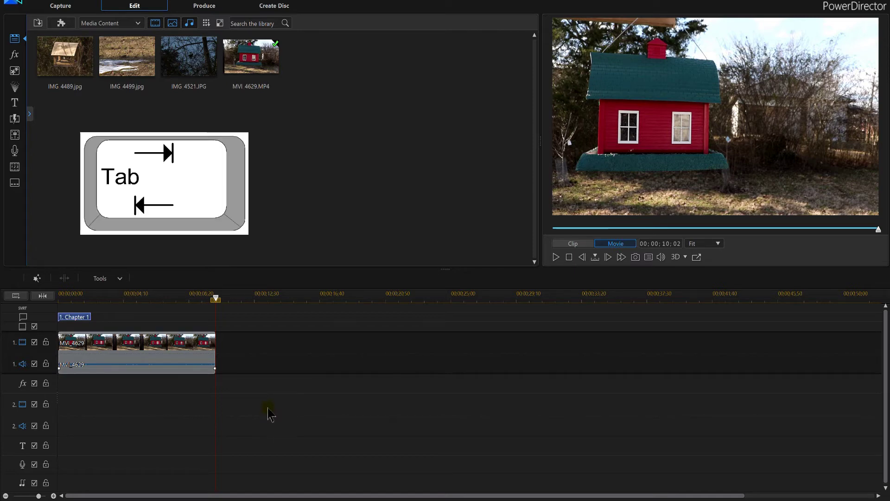
# In Storyboard view, drop tree photo IMG 4521.JPG into the slot right after MVI_4629
pyautogui.press('Tab')
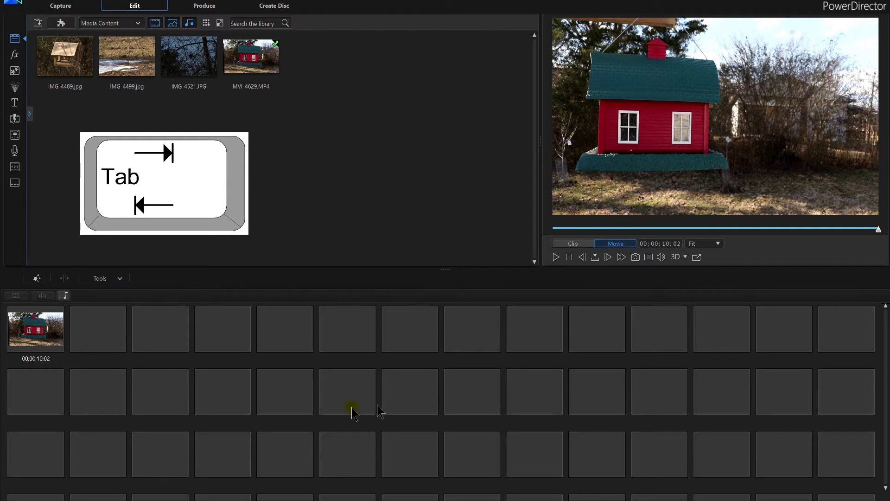
pyautogui.moveTo(192, 65); pyautogui.dragTo(99, 328)
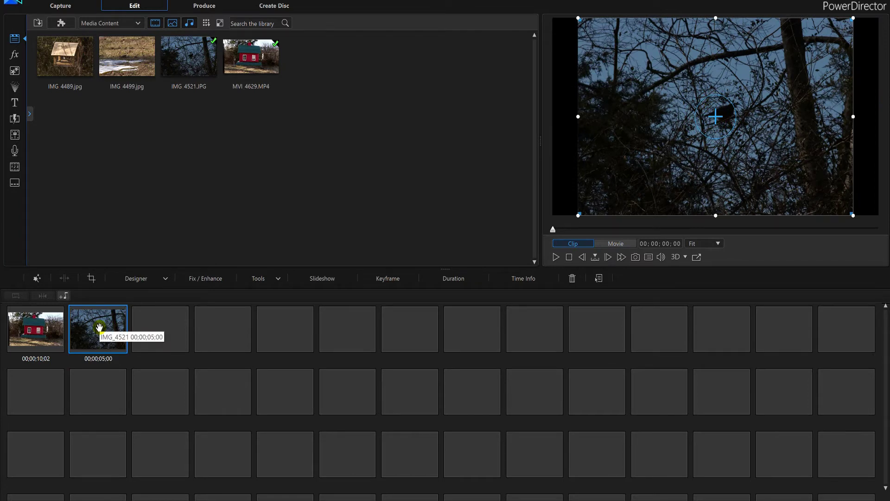
pyautogui.press('Tab')
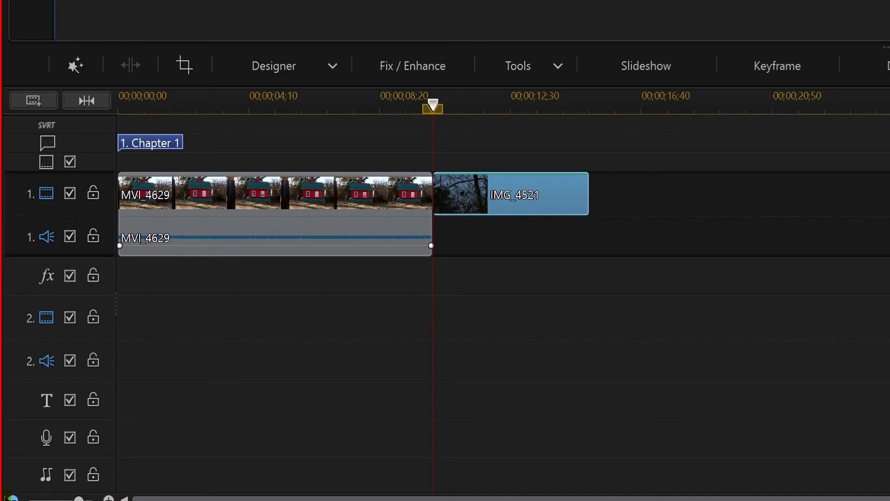
# Zoom the timeline out, then zoom in closely on the MVI_4629 / IMG_4521 junction
pyautogui.click(12, 498)
pyautogui.click(11, 499)
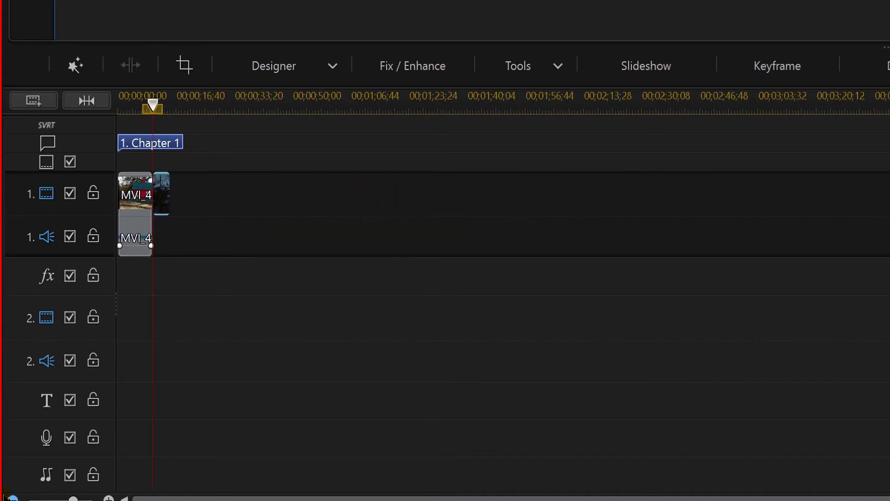
pyautogui.click(9, 498)
pyautogui.click(10, 498)
pyautogui.click(10, 498)
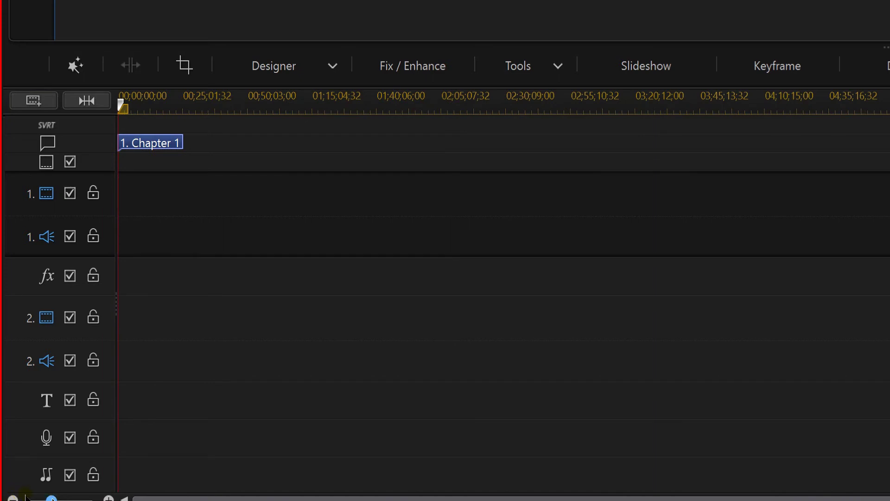
pyautogui.scroll(5, 26, 497)
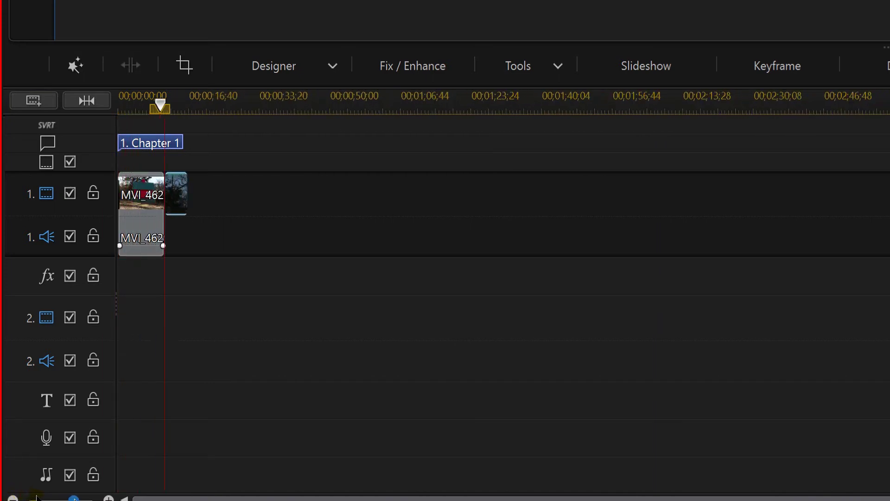
pyautogui.scroll(2, 39, 498)
pyautogui.scroll(-6, 38, 499)
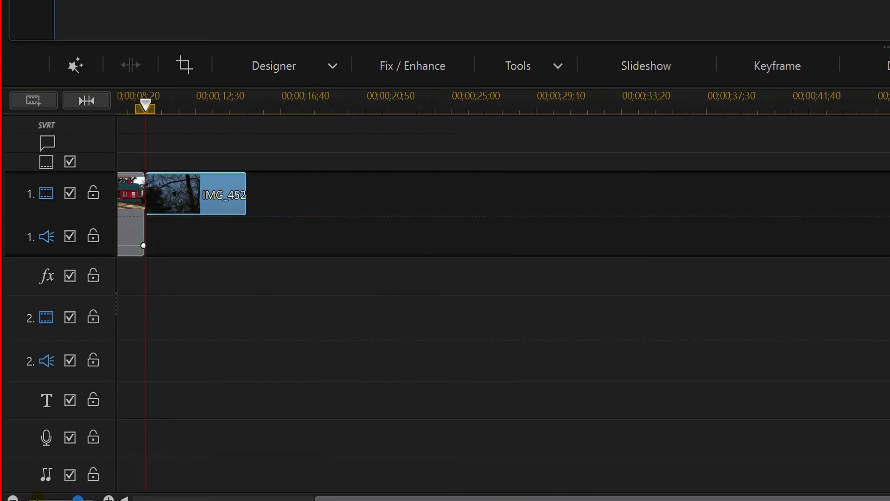
pyautogui.scroll(8, 37, 498)
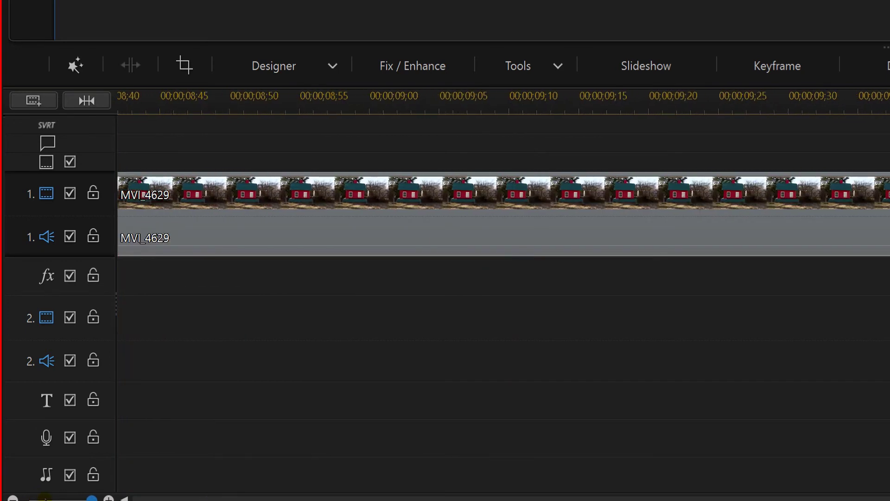
pyautogui.scroll(-5, 45, 499)
pyautogui.scroll(8, 37, 498)
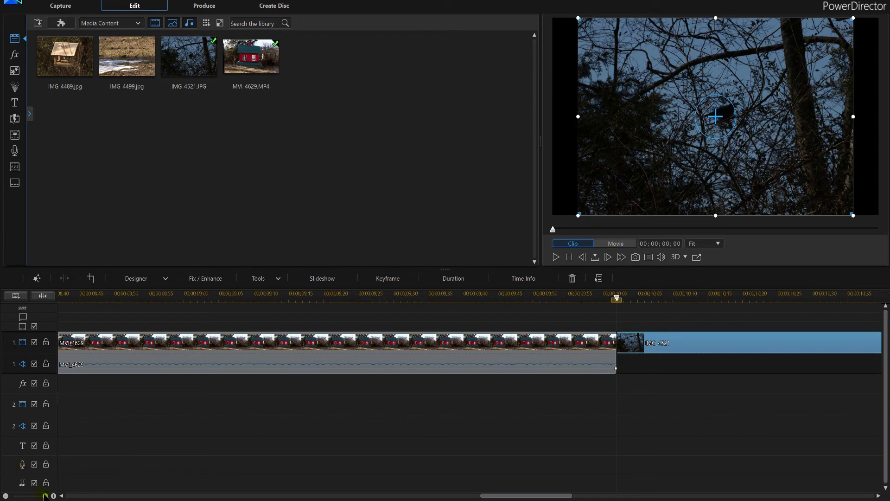
# Drag the zoom slider to show the whole project, then check it in Storyboard view
pyautogui.moveTo(45, 495)
pyautogui.mouseDown()
pyautogui.moveTo(25, 497)
pyautogui.moveTo(53, 496)
pyautogui.mouseUp()
pyautogui.press('Tab')
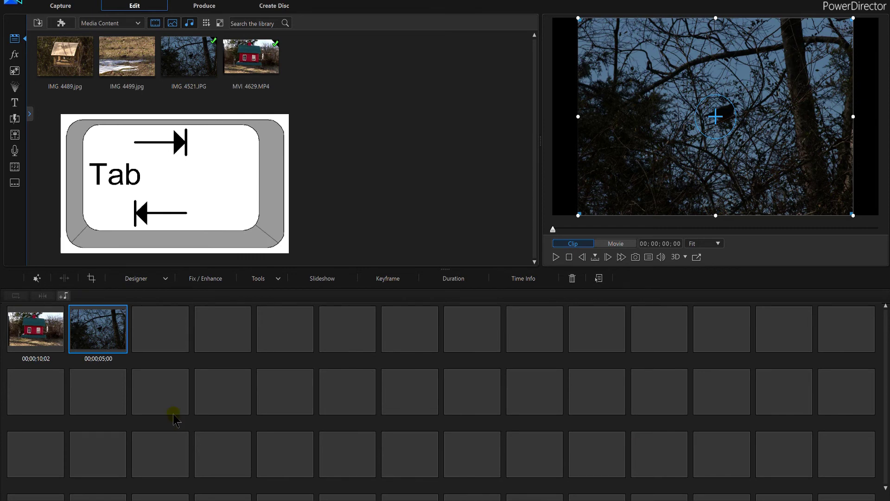
pyautogui.press('Tab')
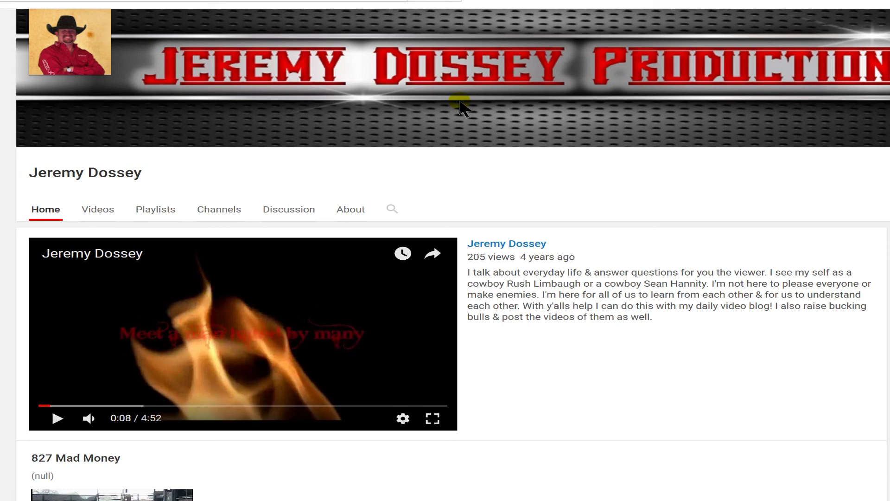
# Play the channel's featured video and pause it at 0:22
pyautogui.click(58, 419)
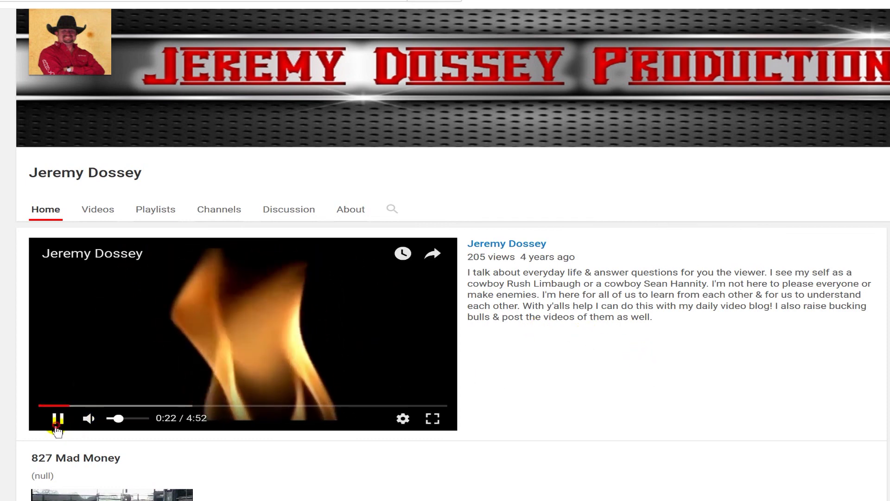
pyautogui.click(57, 423)
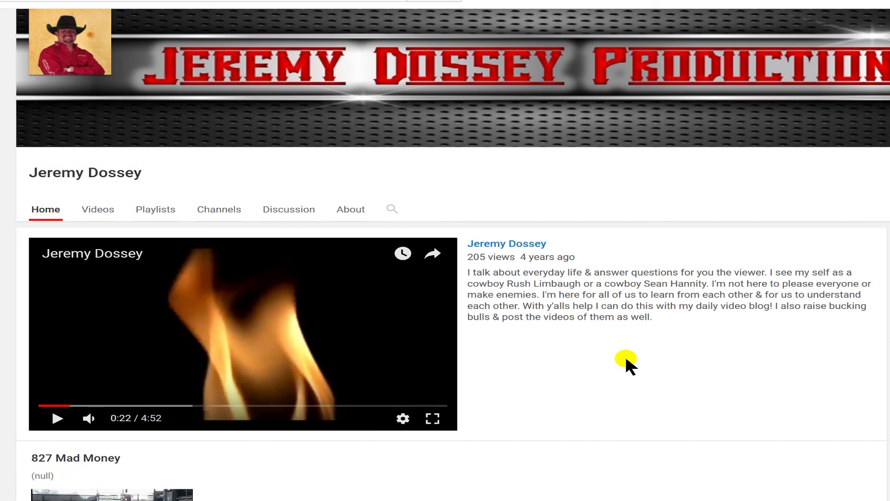